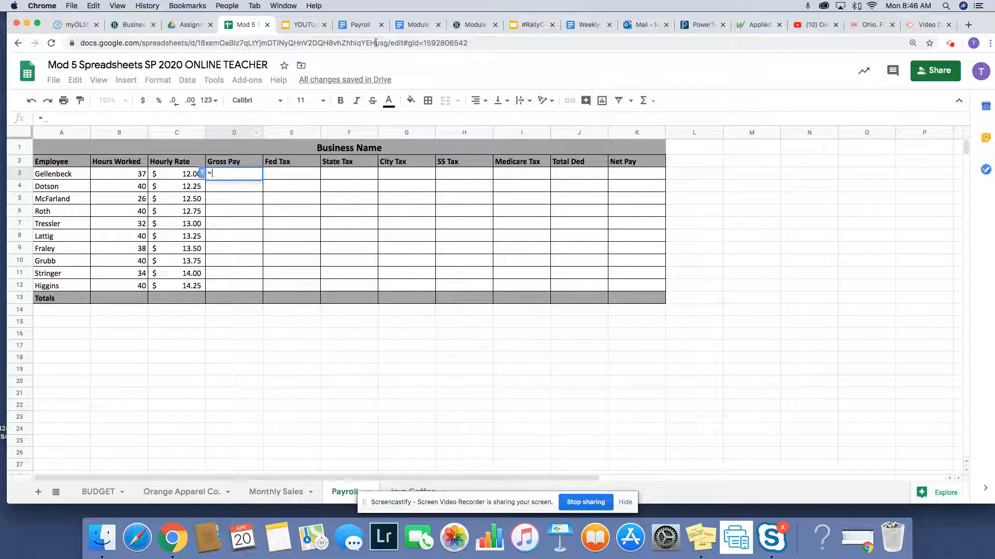
Step: Check the gross pay rule in the Payroll document and enter =B3*C3 as the first employee's Gross Pay in D3
left_click(361, 26)
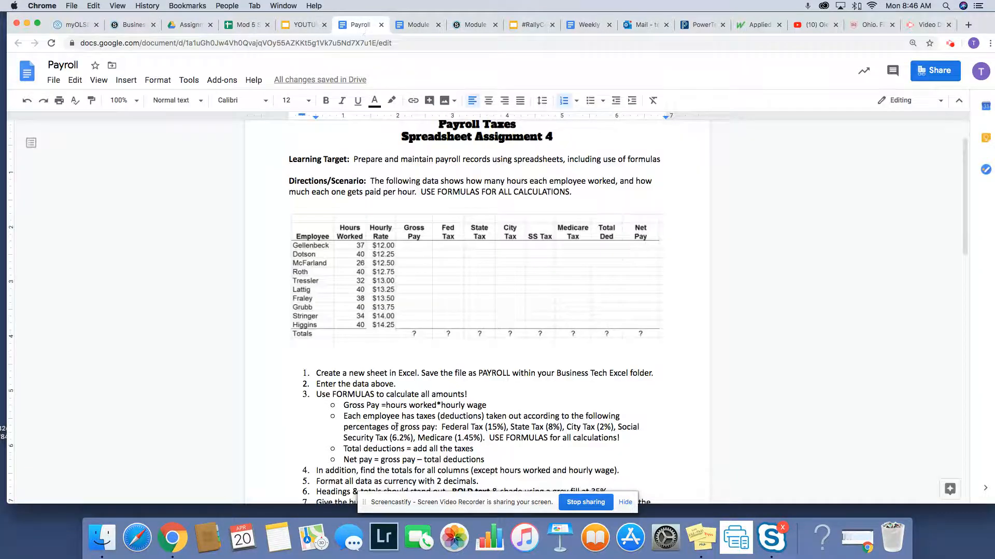
scroll(396, 427, "down", 2)
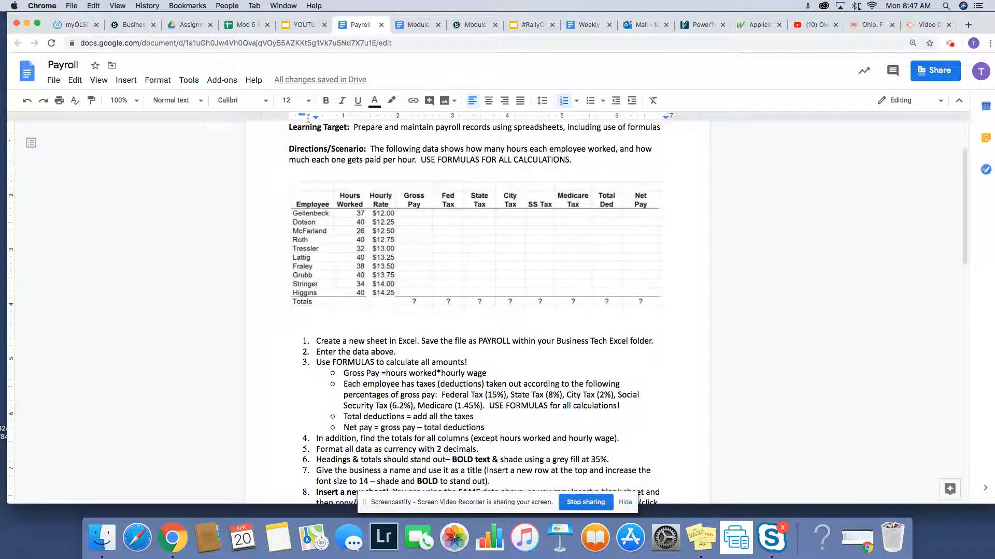
left_click(243, 25)
type("=")
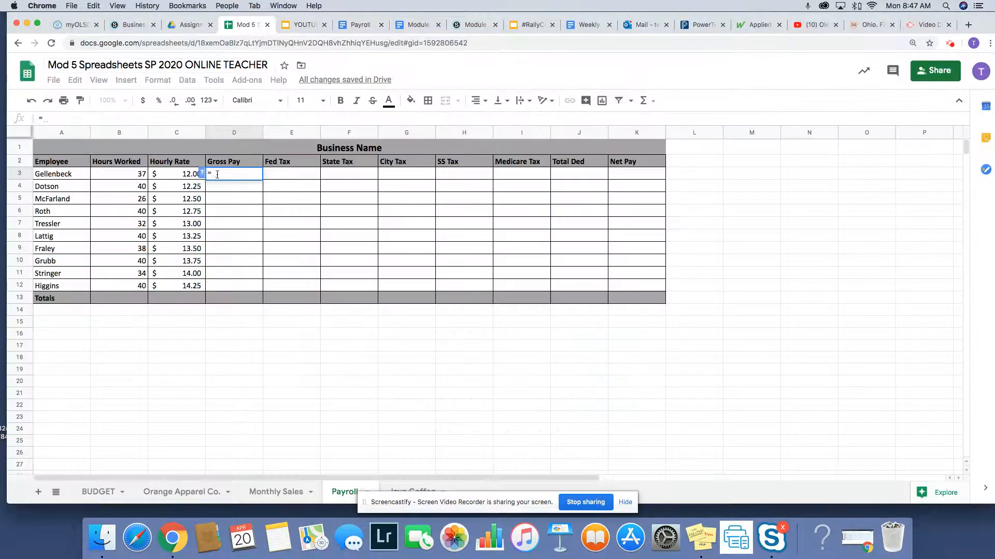
left_click(135, 178)
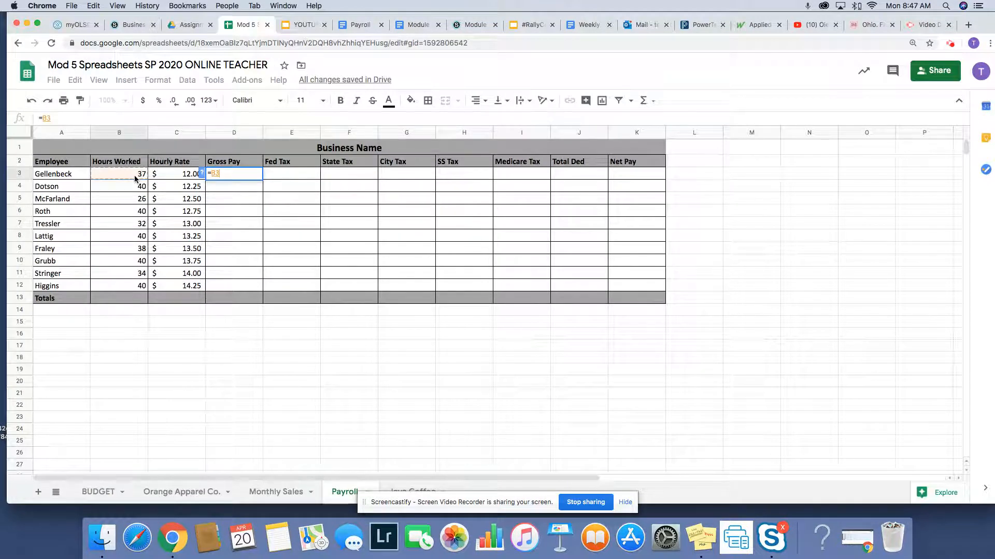
type("*")
left_click(170, 174)
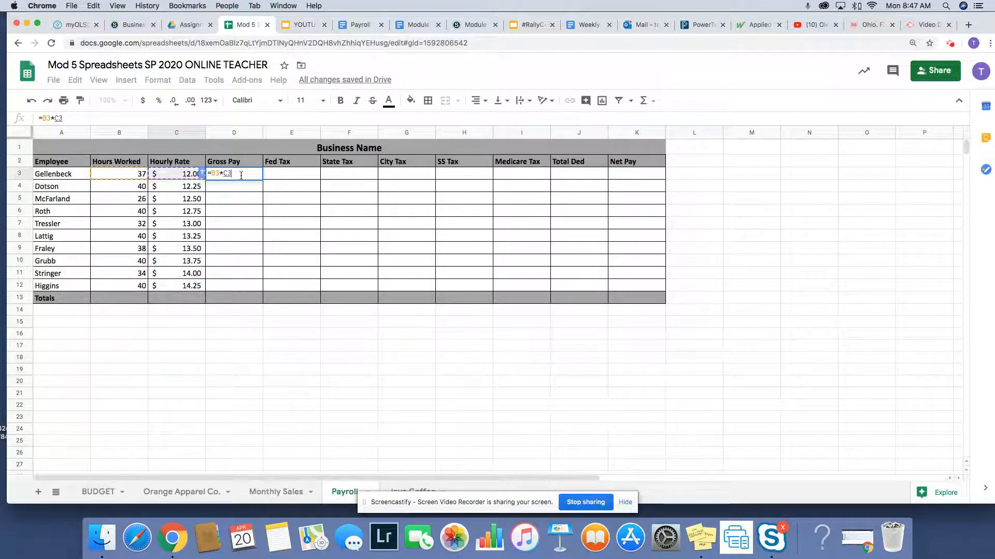
key("Return")
Step: Try filling the Gross Pay formula from D3 down through D12, and undo the fill
left_click(243, 175)
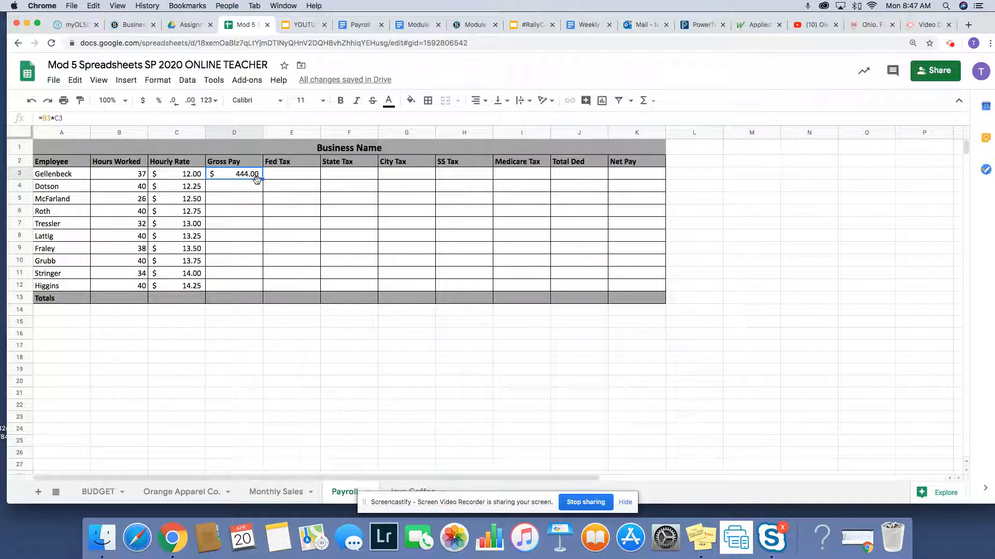
left_click_drag(262, 180, 261, 289)
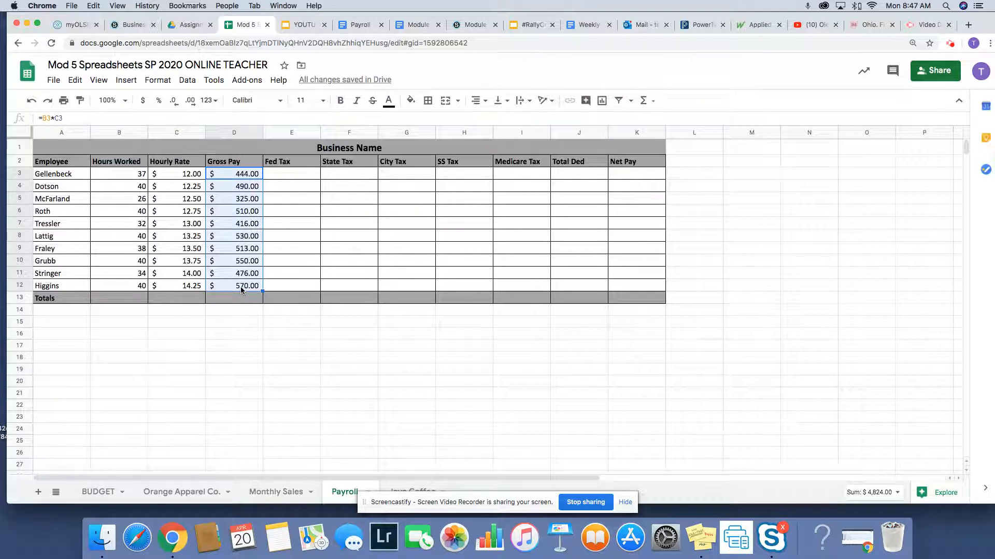
key("super+z")
Step: Look up the federal tax percentage in the Payroll document and enter =D3*15% as the first employee's Fed Tax in E3
left_click(268, 176)
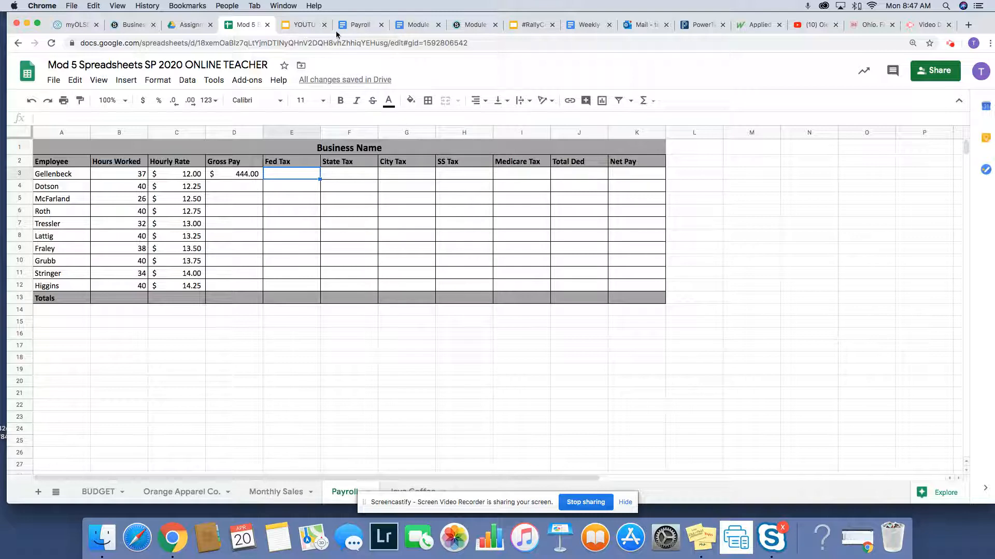
left_click(352, 25)
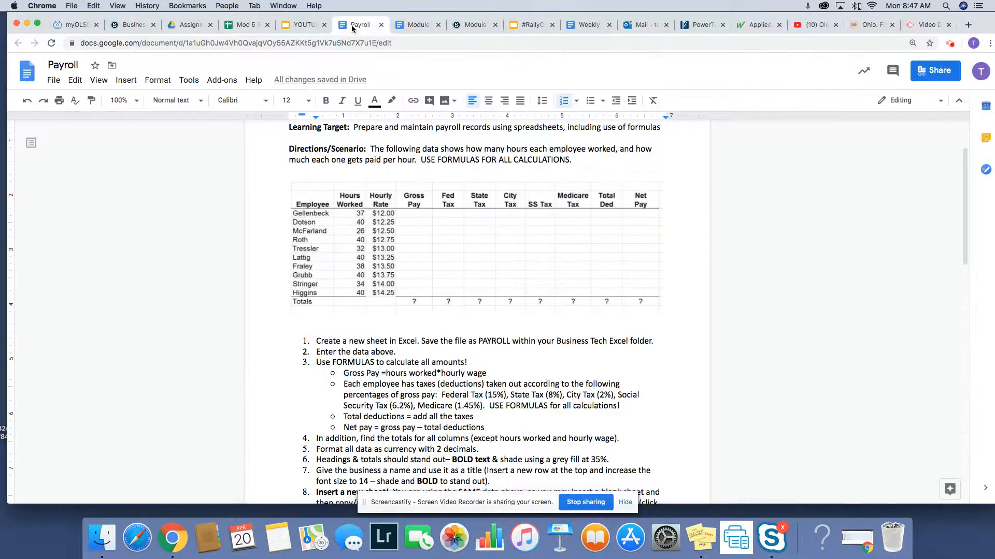
scroll(382, 420, "down", 2)
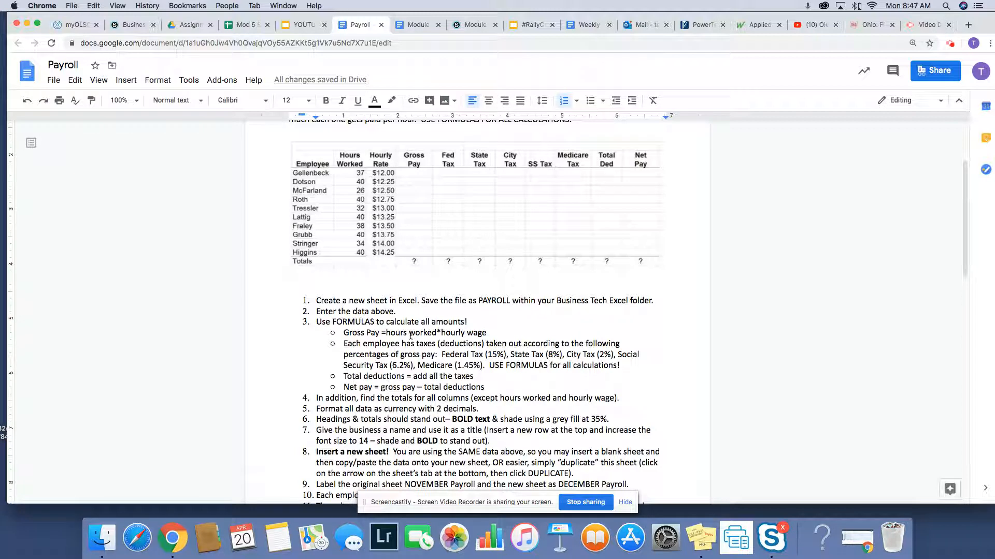
left_click(243, 24)
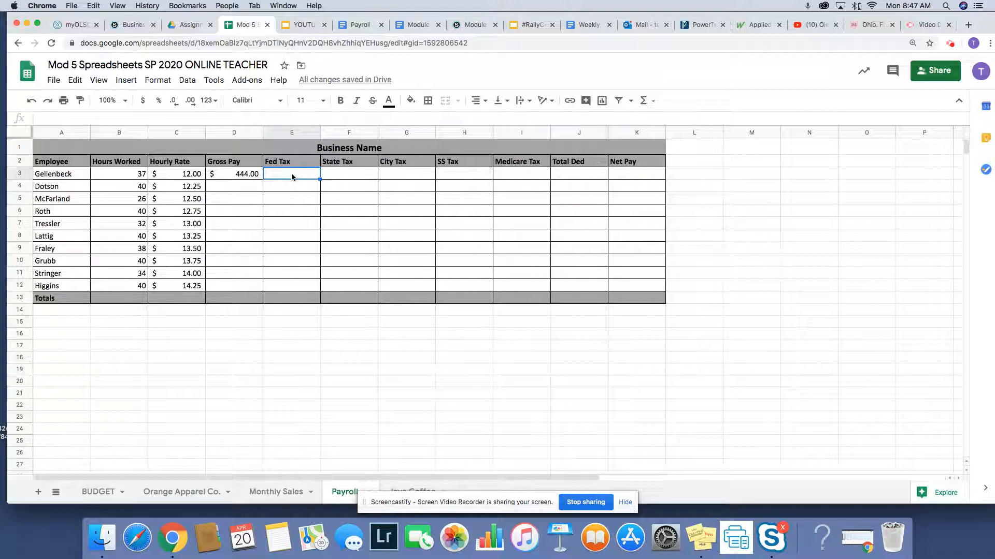
type("=")
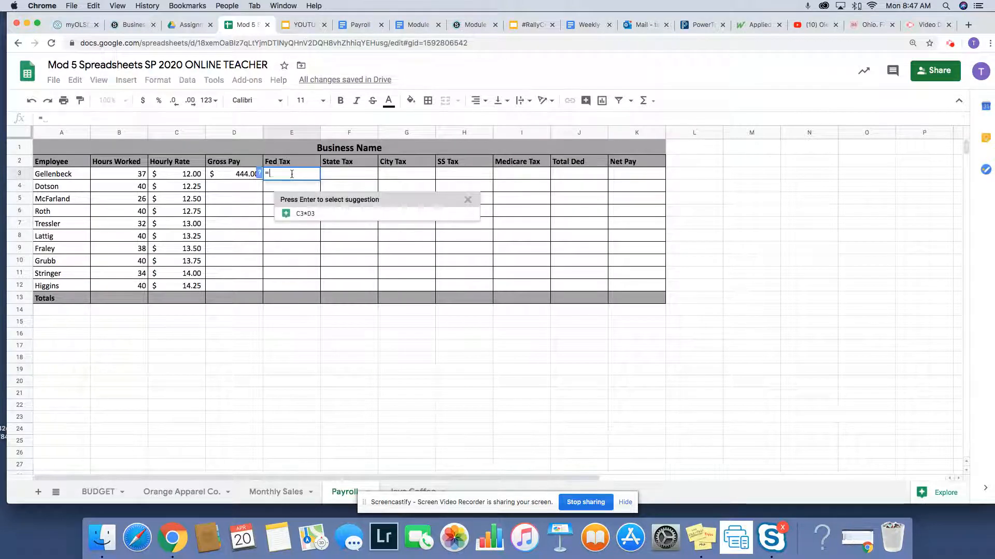
left_click(234, 175)
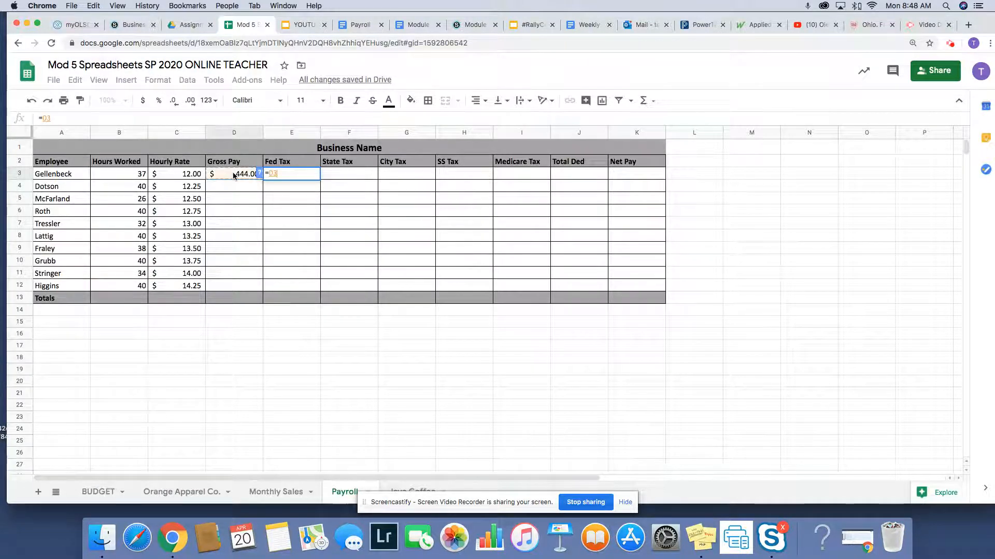
type("*.15")
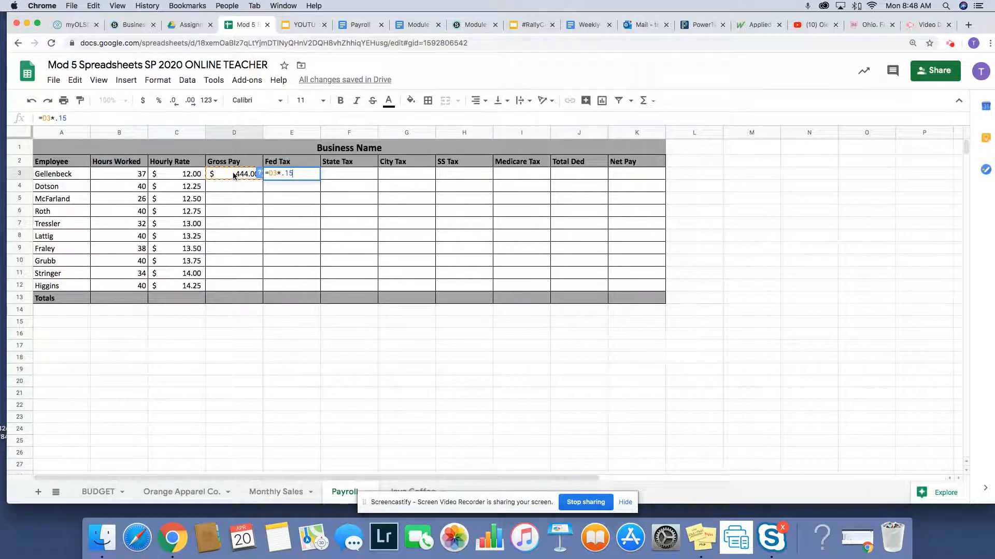
key("BackSpace")
key("BackSpace")
key("BackSpace")
type("15")
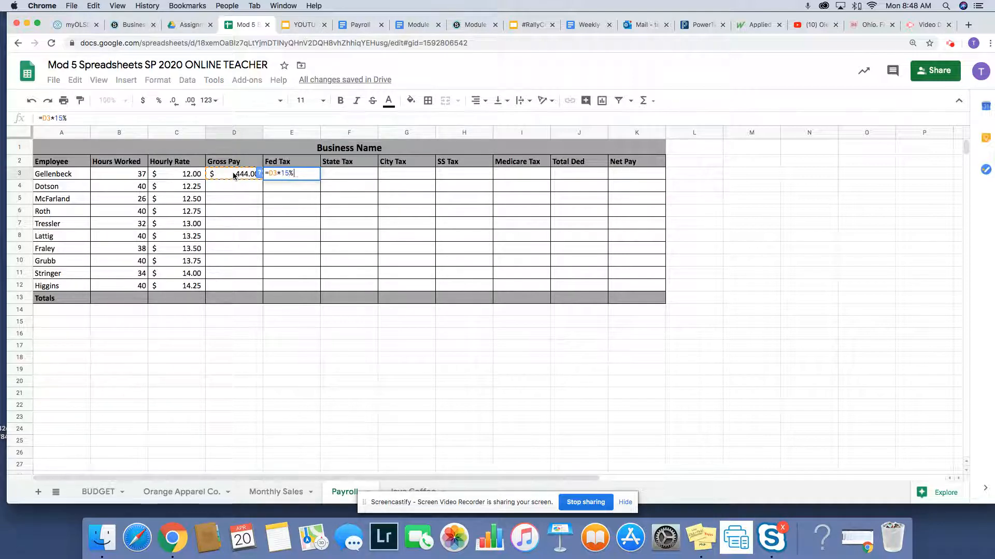
key("Return")
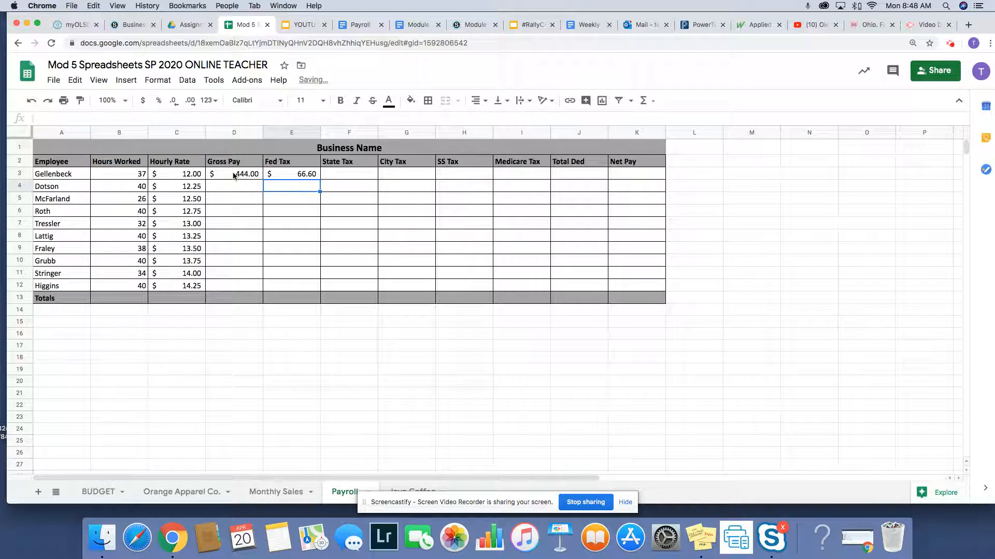
Step: Review the Payroll document's instructions on total deductions, net pay, column totals and the second sheet against the matching spreadsheet cells
left_click(304, 176)
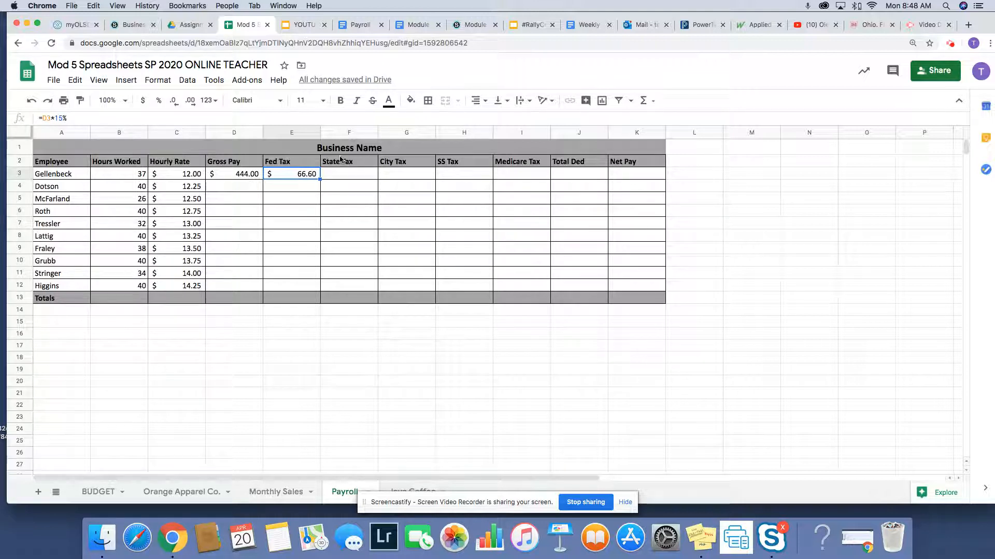
left_click(587, 175)
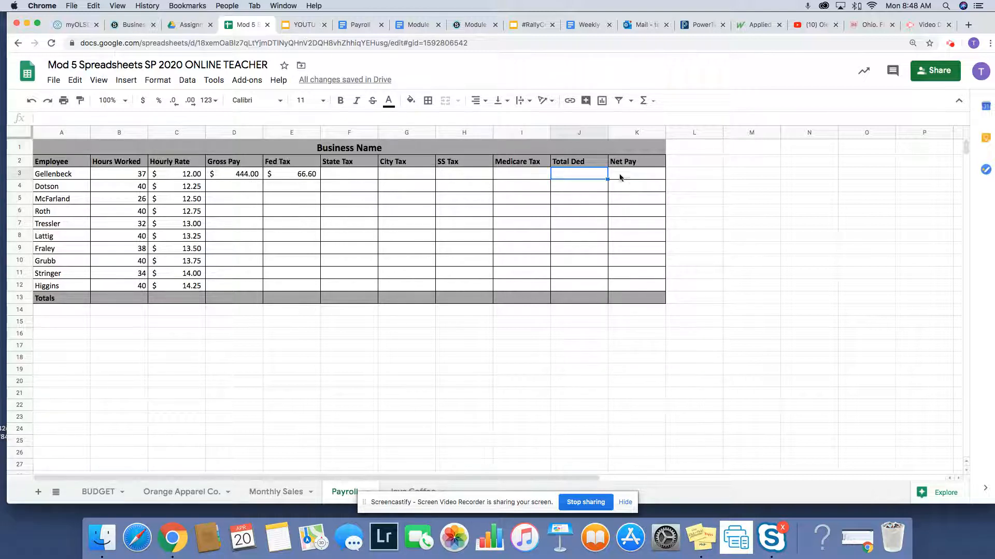
left_click(631, 178)
left_click(362, 25)
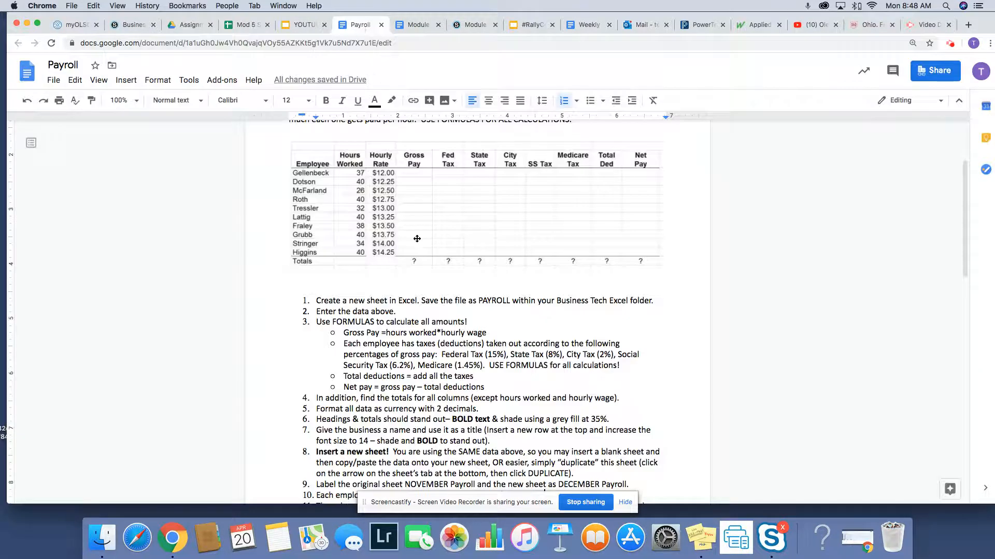
scroll(358, 365, "down", 1)
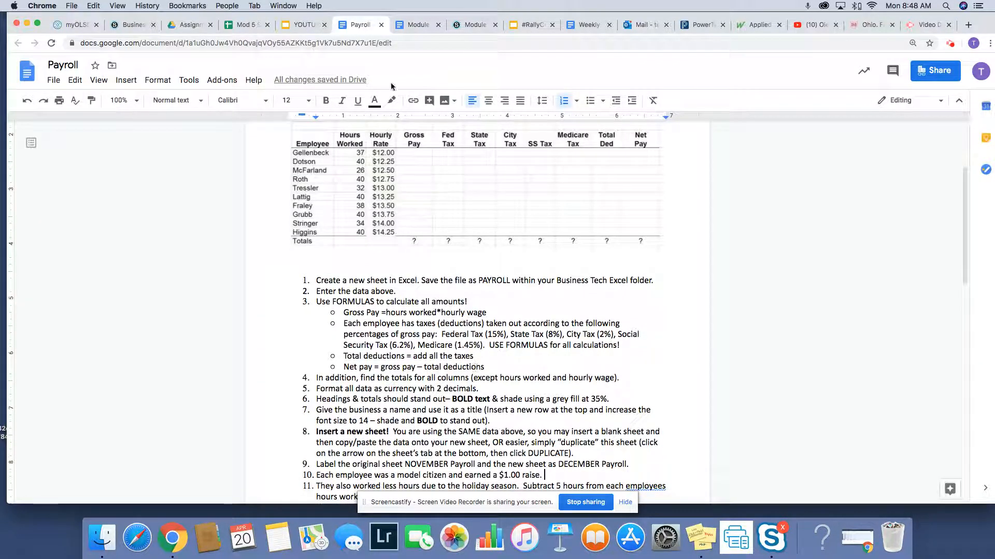
left_click(228, 29)
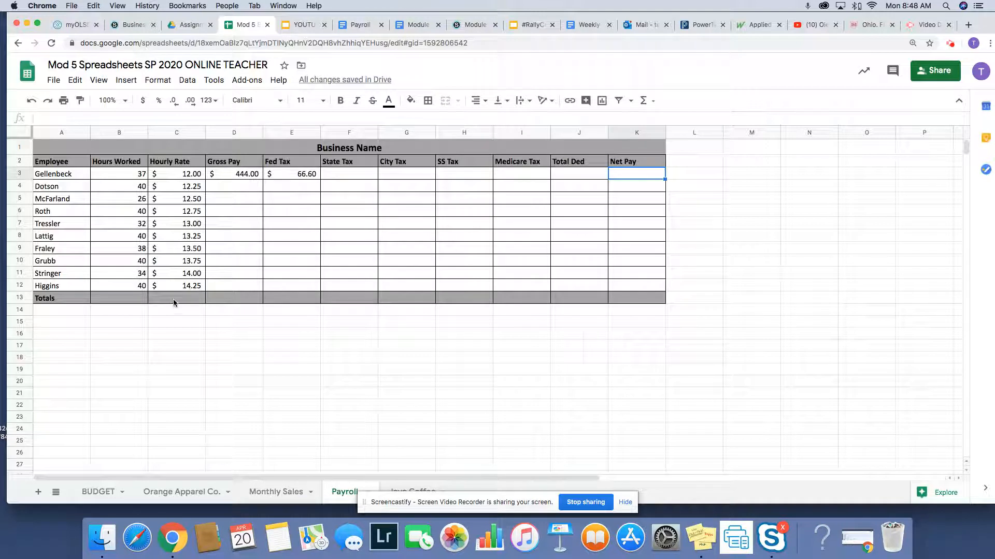
left_click(637, 299)
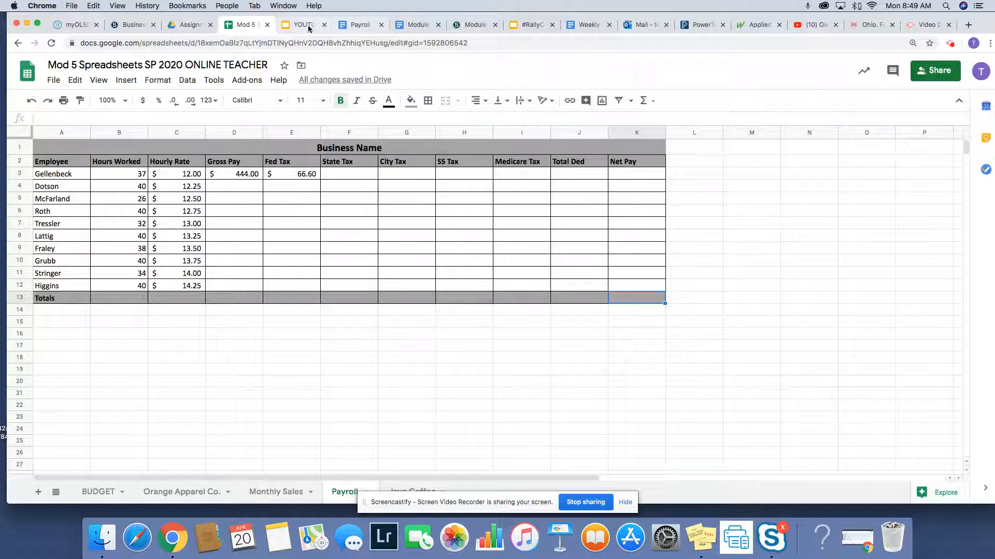
left_click(357, 28)
scroll(421, 379, "down", 3)
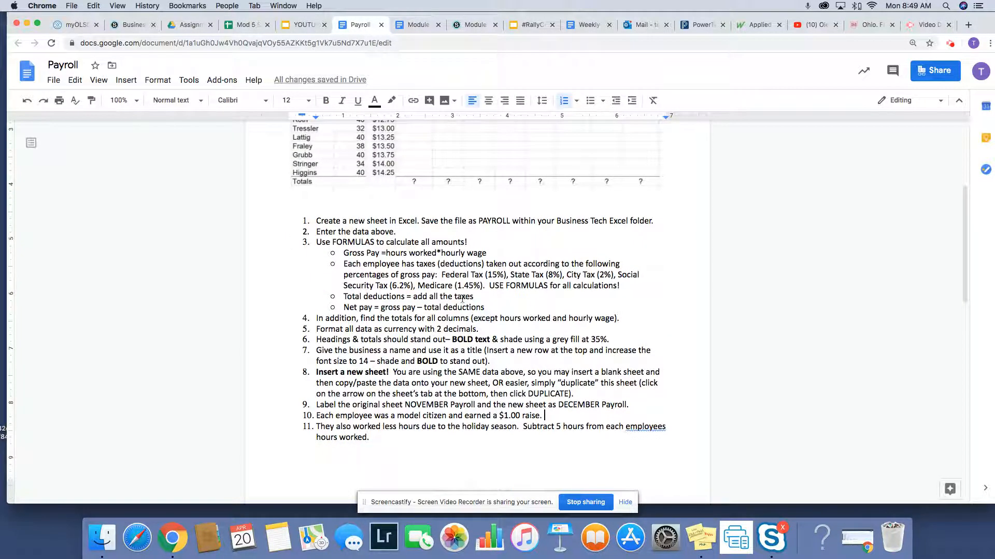
scroll(463, 299, "down", 3)
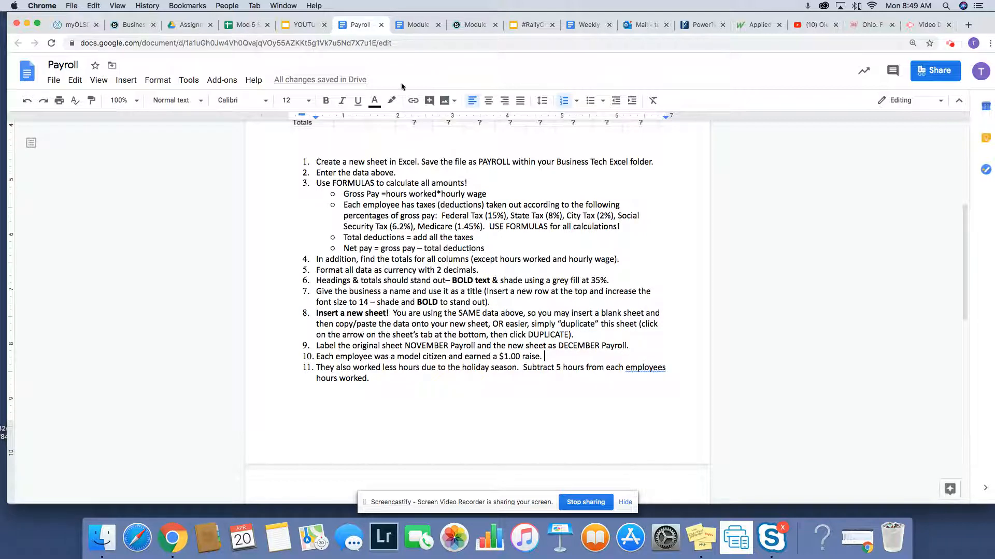
left_click(243, 25)
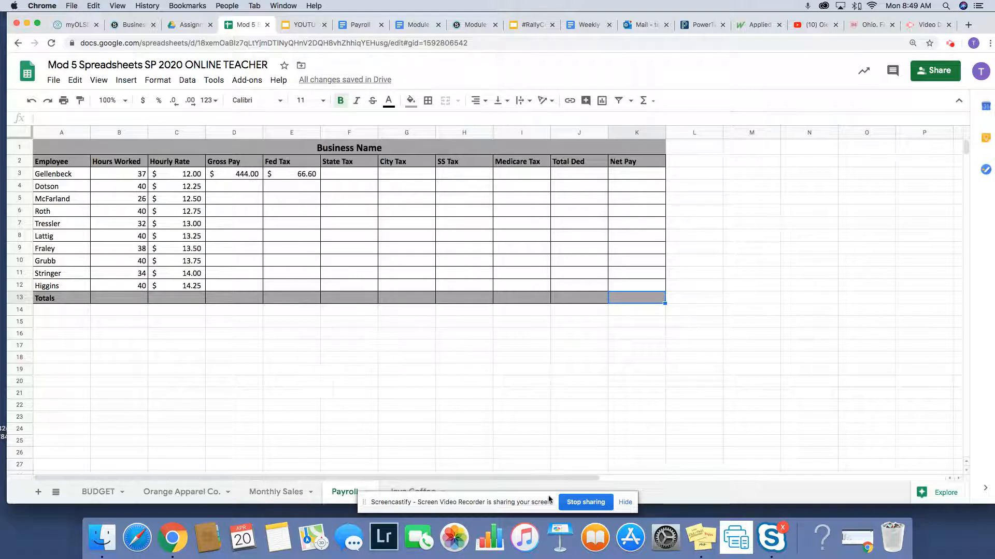
Step: Duplicate the Payroll sheet within the workbook
left_click_drag(551, 501, 771, 497)
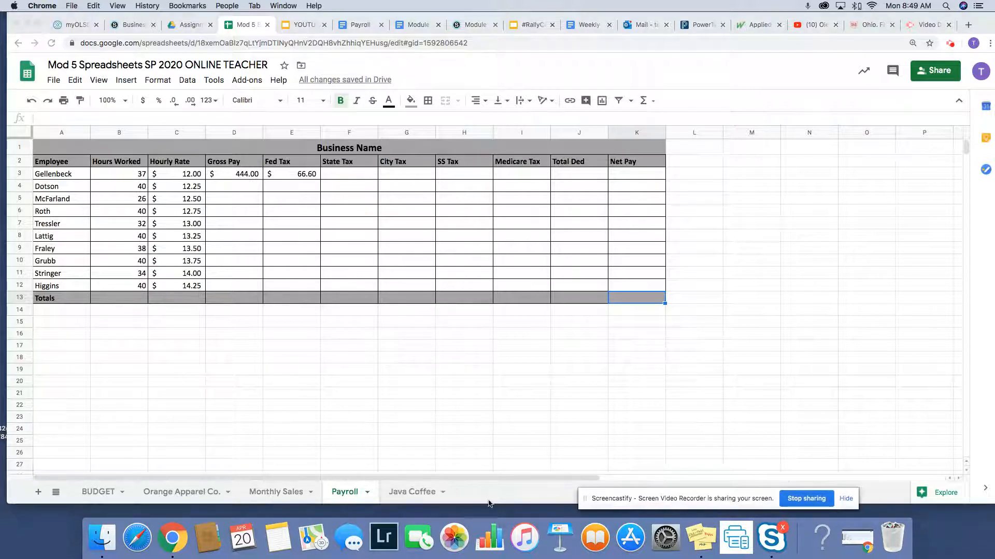
left_click(367, 493)
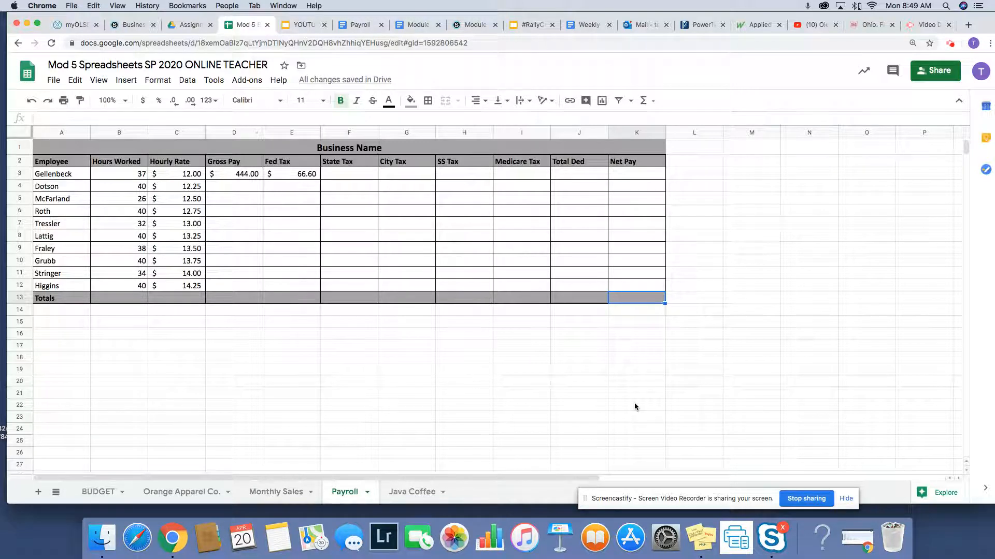
left_click(368, 495)
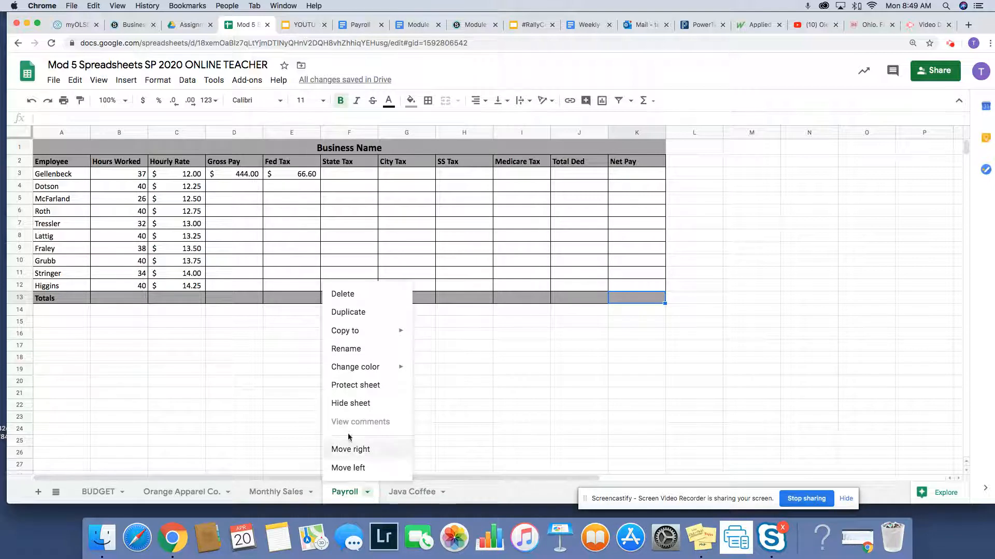
left_click(366, 314)
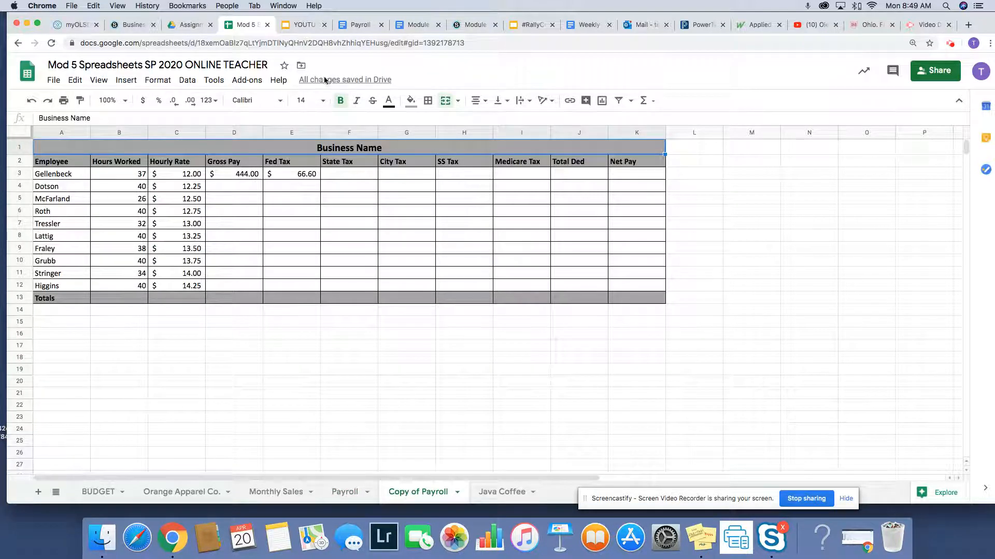
Step: Look up the sheet-labelling instructions in the Payroll document and rename the original Payroll sheet as November Payroll
left_click(360, 25)
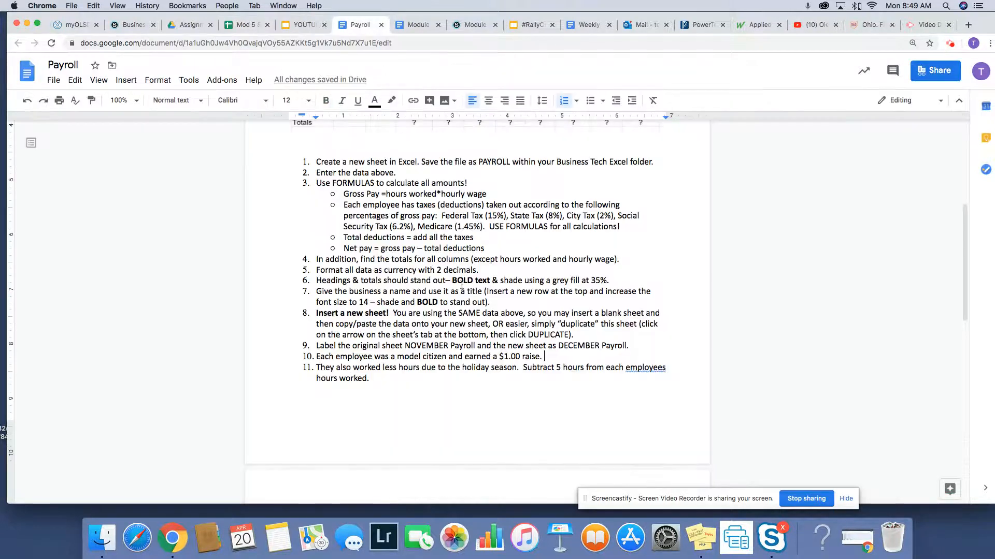
left_click_drag(317, 314, 640, 349)
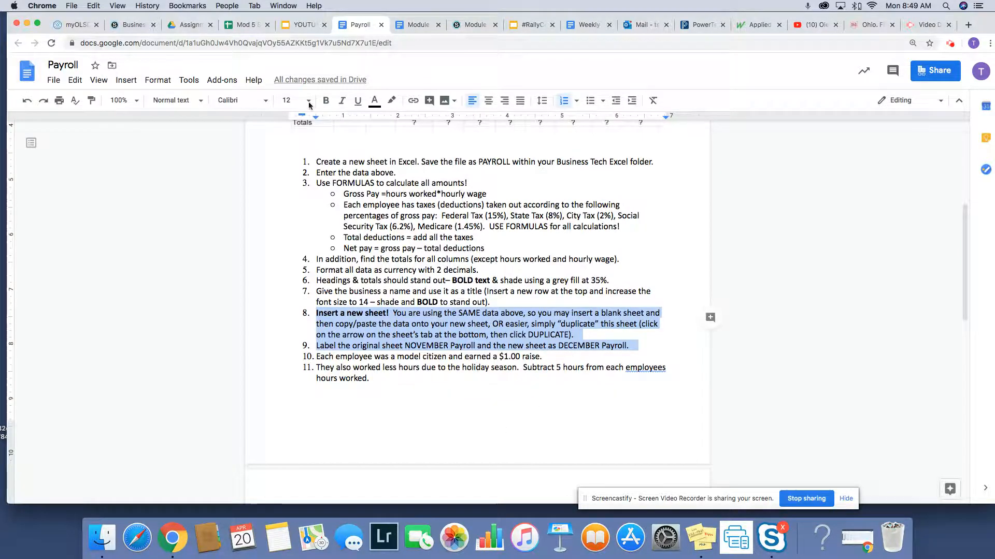
left_click(241, 25)
left_click(367, 493)
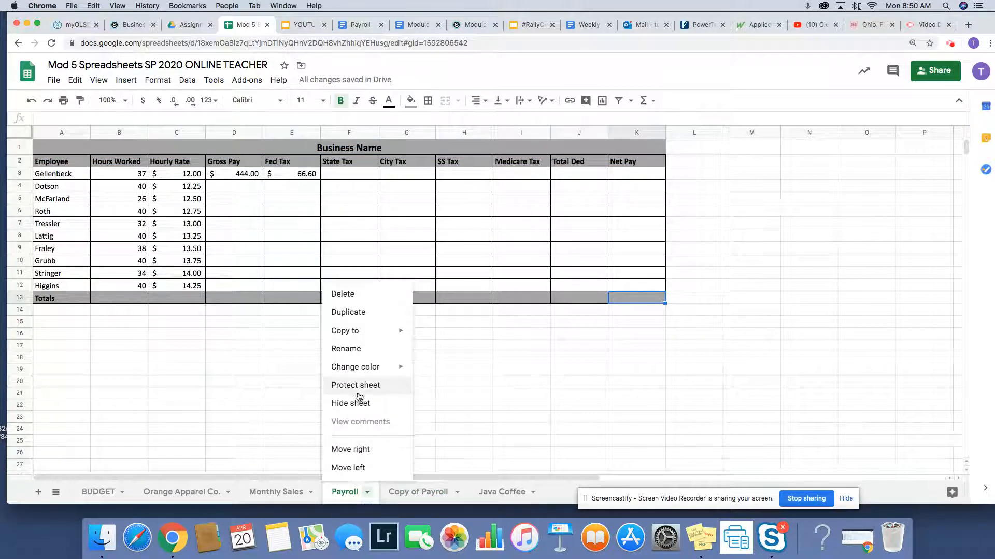
left_click(365, 348)
left_click(333, 495)
type("Noveme")
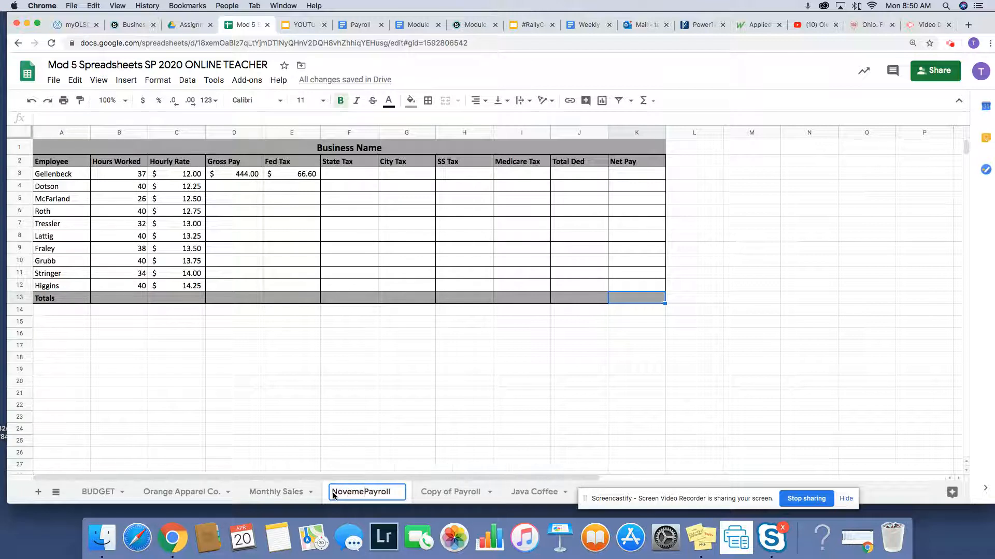
type("ber")
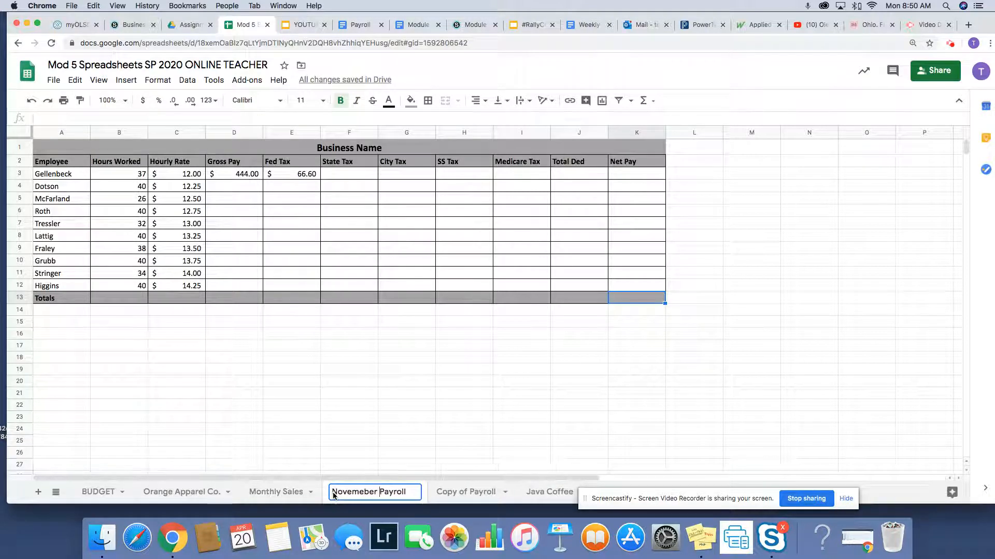
left_click(365, 495)
key("BackSpace")
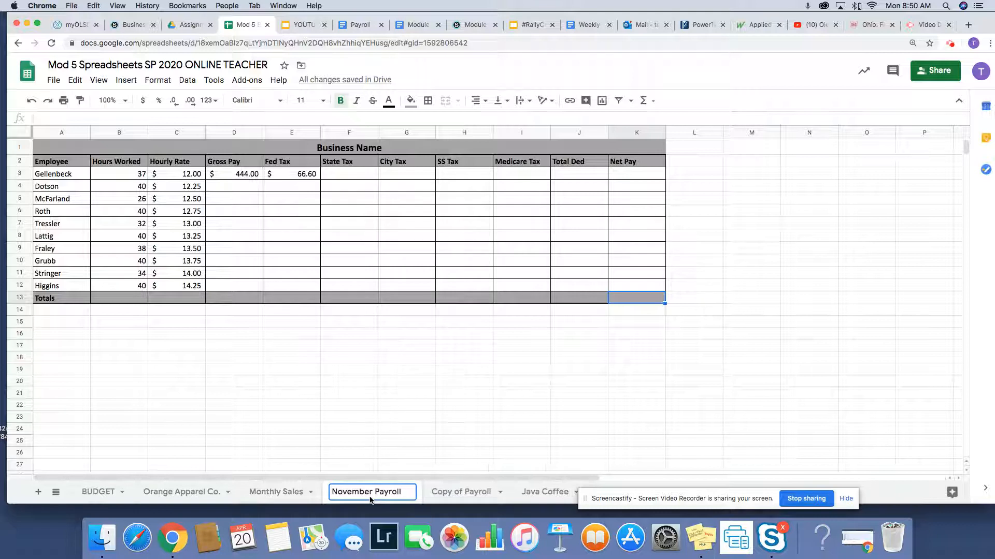
Step: Rename the Copy of Payroll sheet as December Payroll
left_click(469, 493)
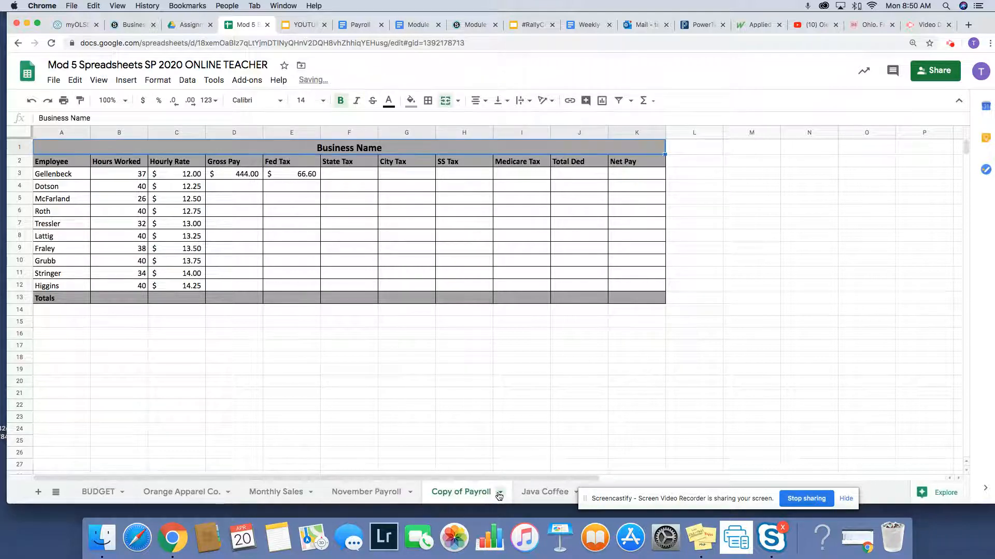
left_click(499, 493)
left_click(453, 349)
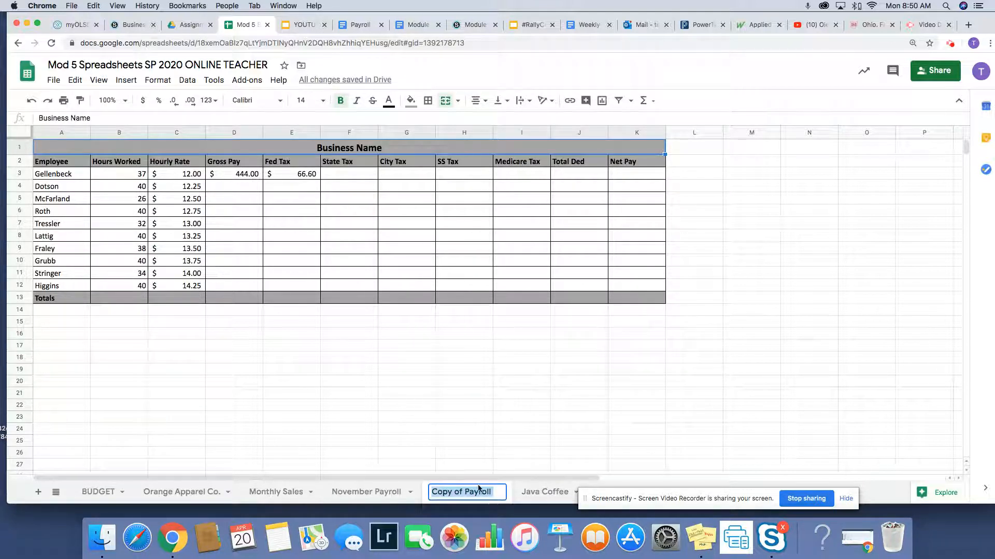
left_click_drag(465, 493, 435, 495)
type("December")
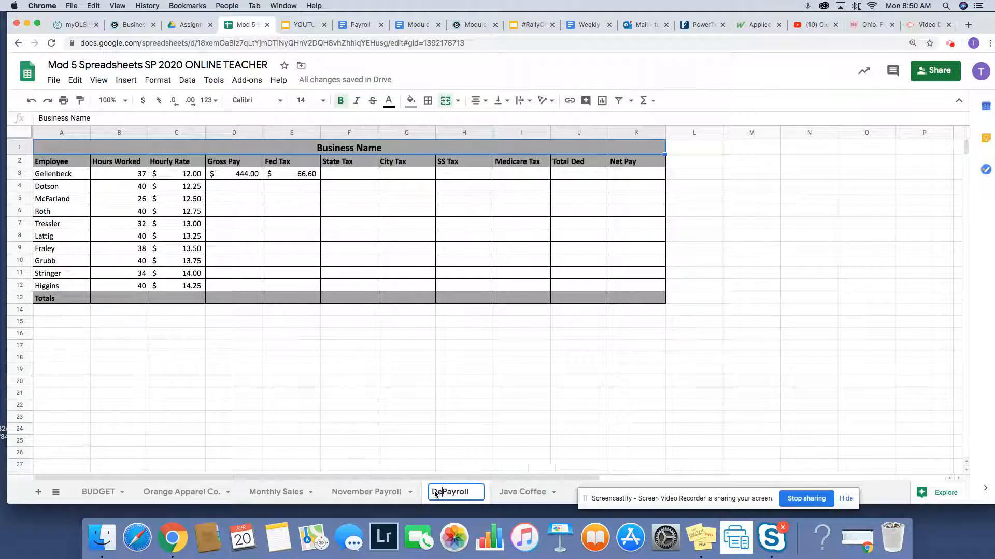
left_click(486, 473)
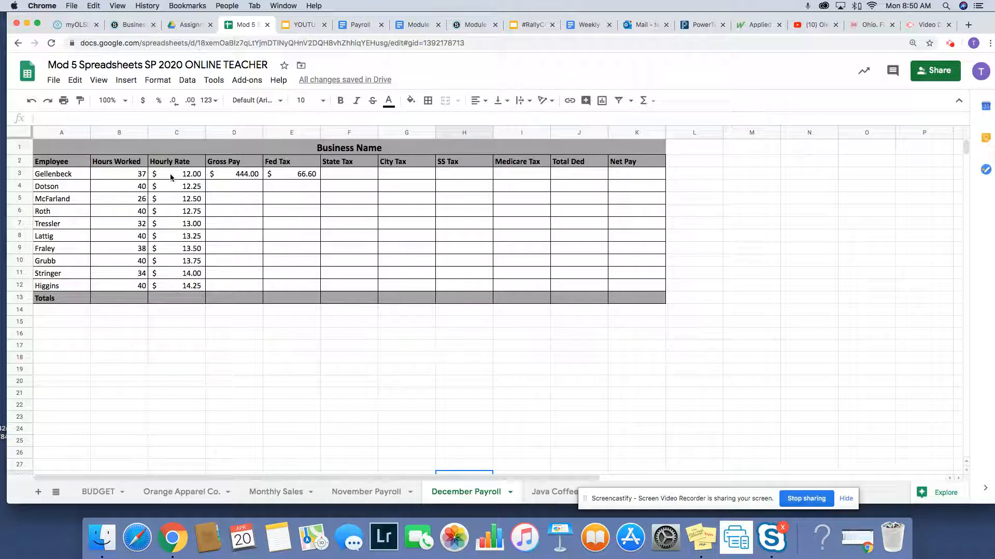
Step: Compare the Net Pay total cell K13 on the December Payroll and November Payroll sheets
left_click(632, 300)
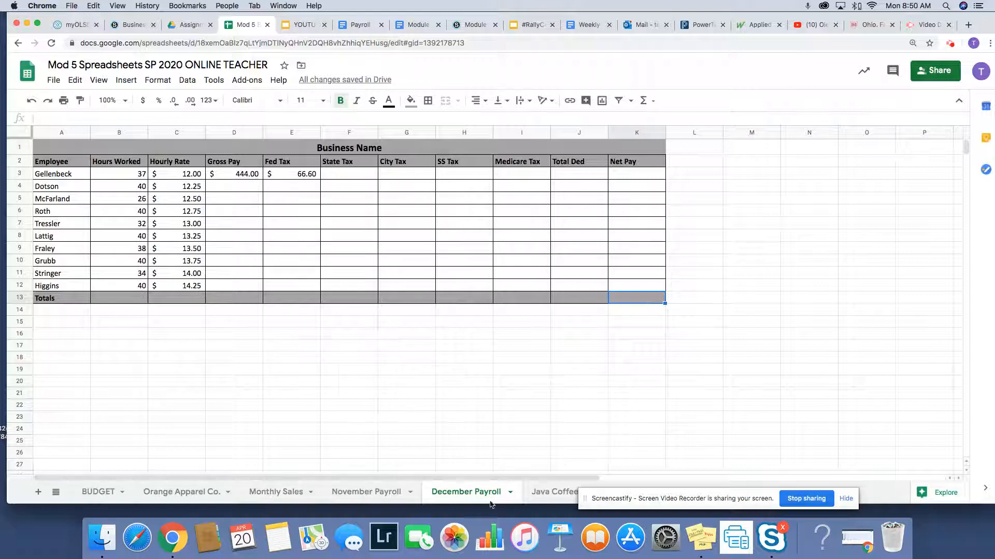
left_click(371, 494)
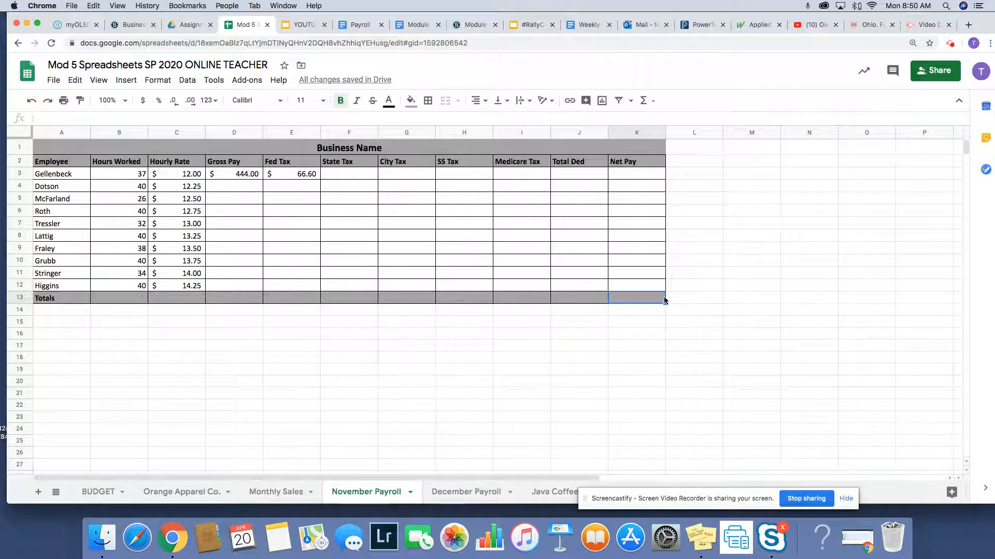
left_click(470, 493)
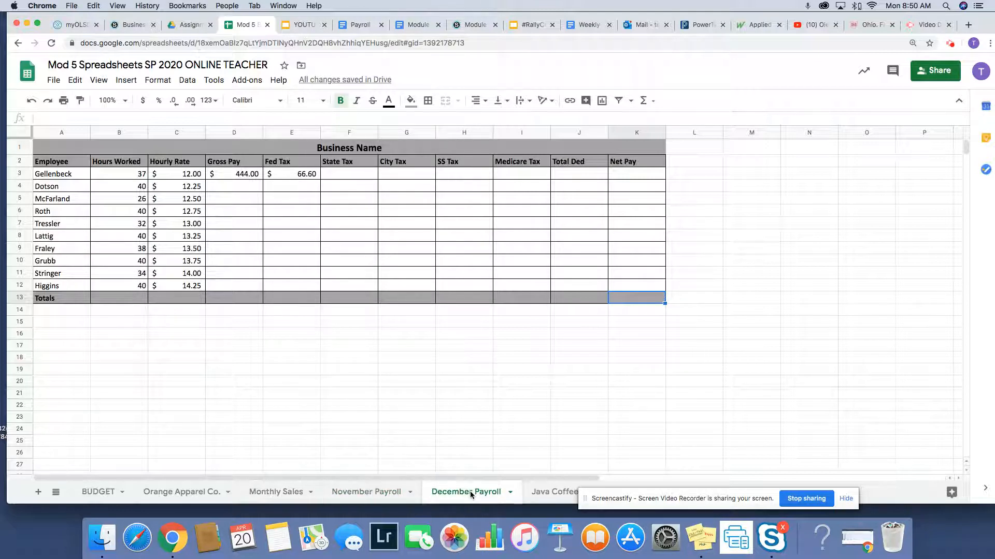